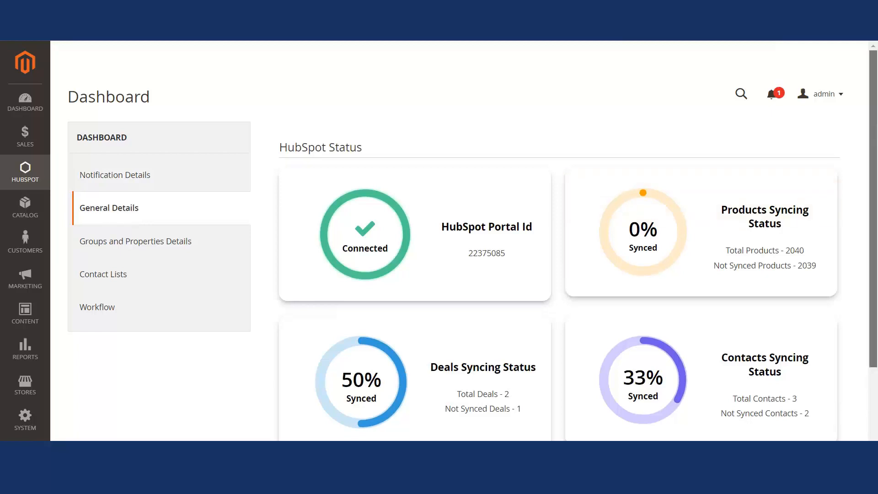
- Browse the HubSpot dashboard's status, groups and properties, contact lists and workflow sections
scroll(876, 141, "down", 1)
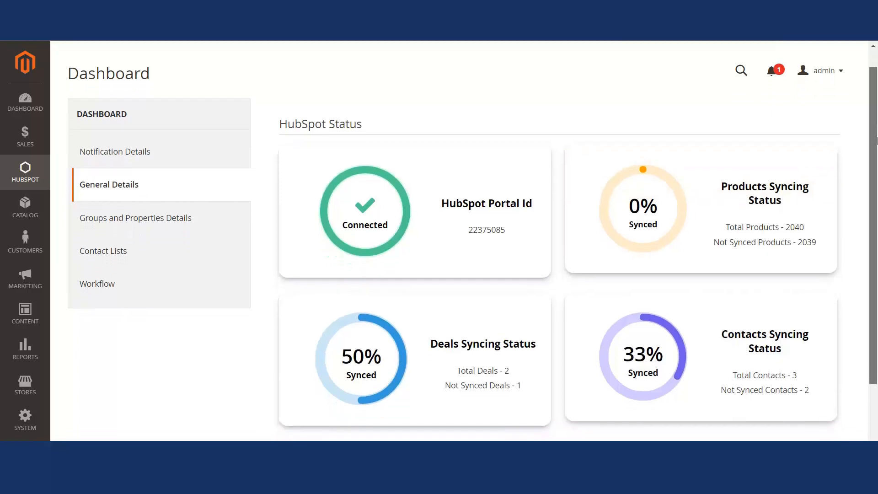
left_click_drag(877, 141, 877, 142)
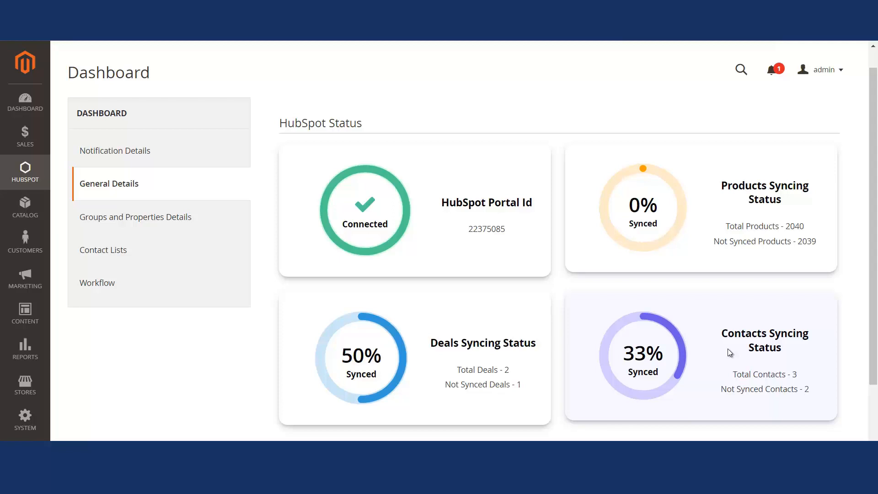
left_click(114, 219)
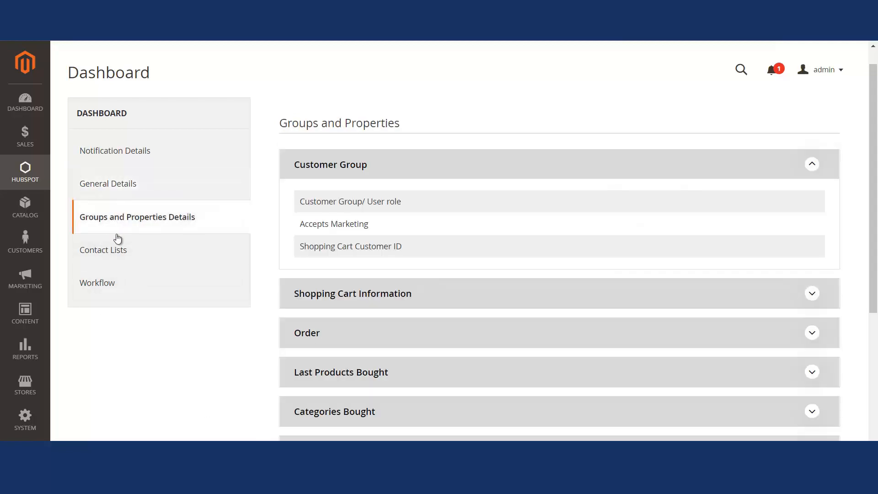
left_click(117, 253)
left_click(109, 286)
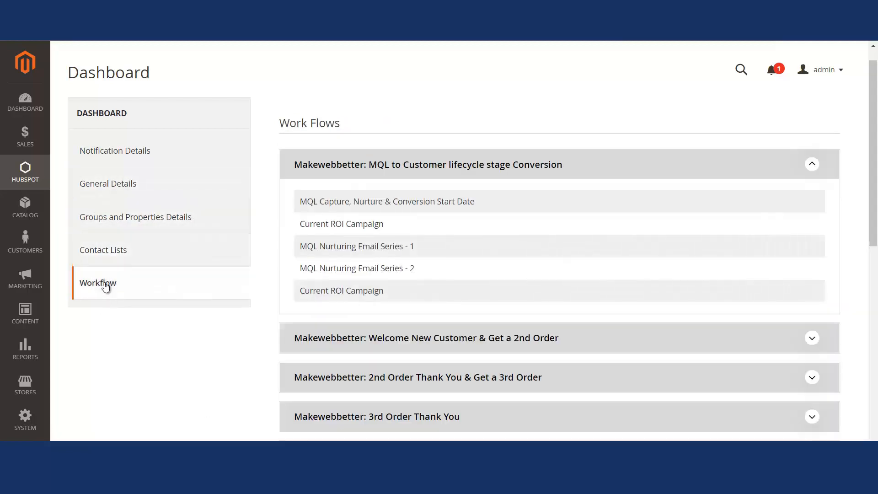
left_click(103, 218)
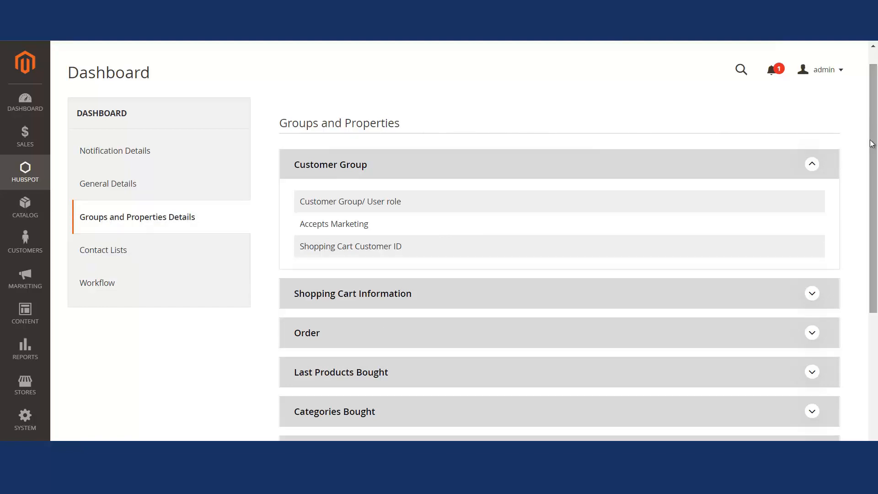
- Expand the Shopping Cart Information, Order, Last Products Bought and Categories Bought property groups, then view contact lists and workflows
left_click(470, 284)
scroll(458, 289, "down", 10)
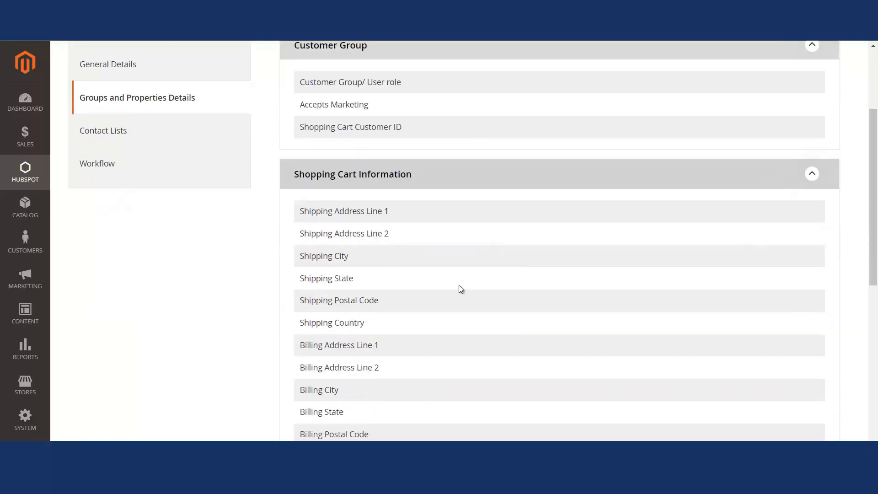
left_click(442, 180)
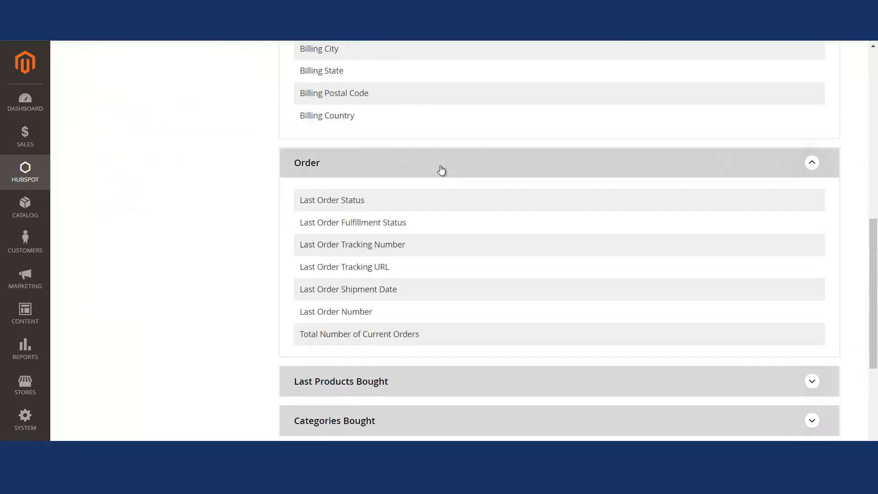
scroll(427, 294, "down", 3)
left_click(411, 322)
scroll(382, 227, "down", 10)
left_click(368, 153)
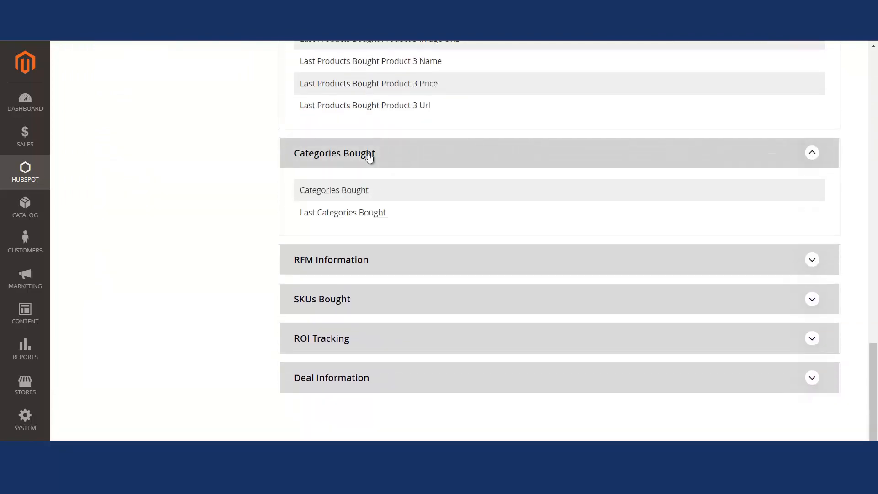
scroll(320, 183, "up", 20)
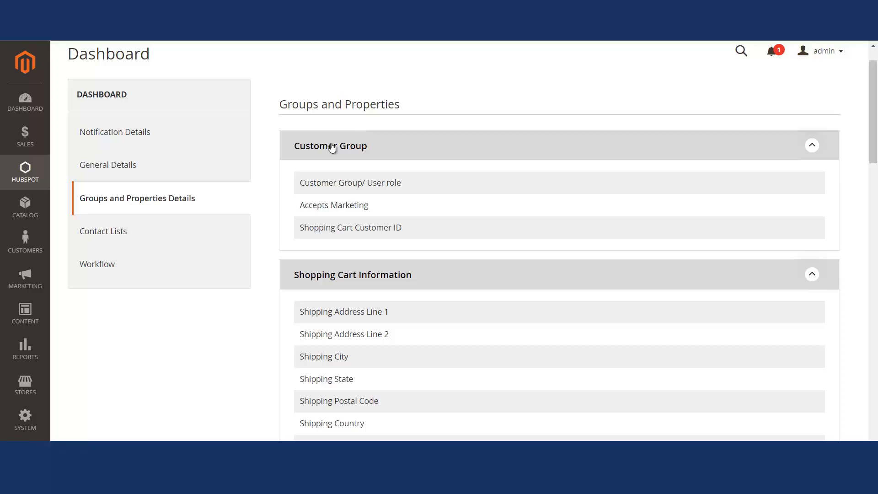
left_click(117, 234)
left_click(107, 268)
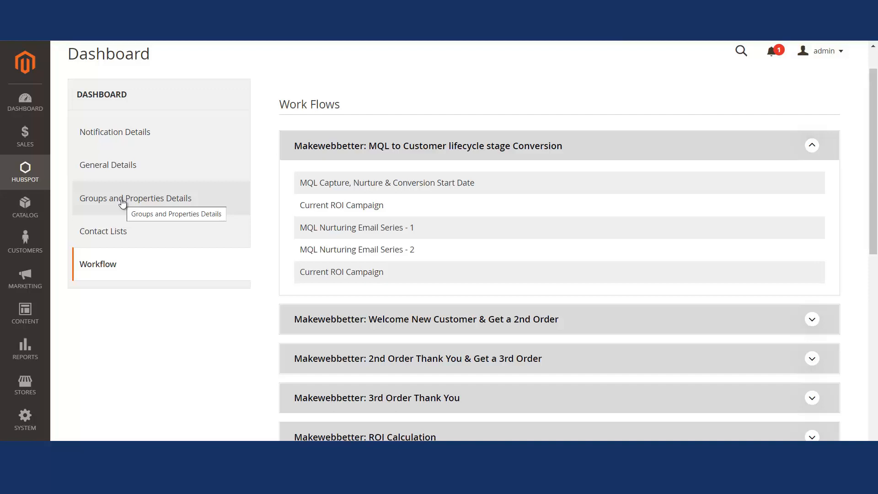
- Open the HubSpot configuration settings page and review its general configuration
left_click(27, 170)
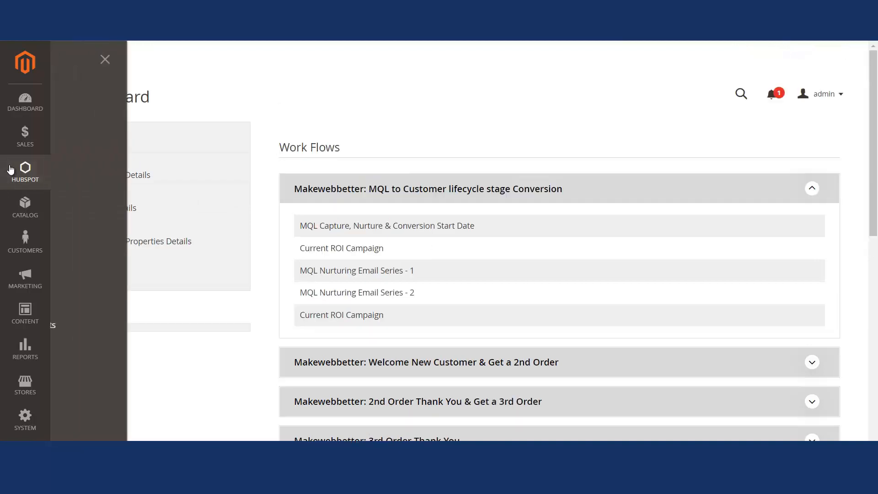
left_click(110, 161)
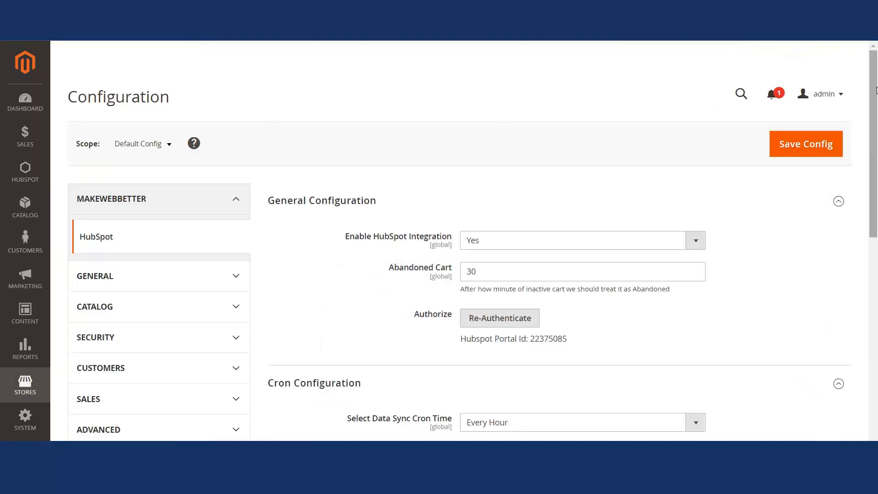
left_click_drag(875, 89, 877, 256)
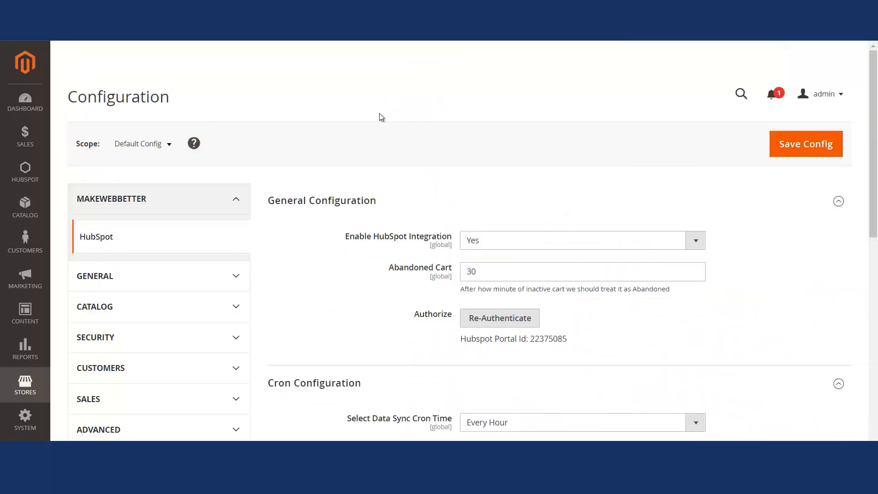
left_click_drag(876, 136, 875, 117)
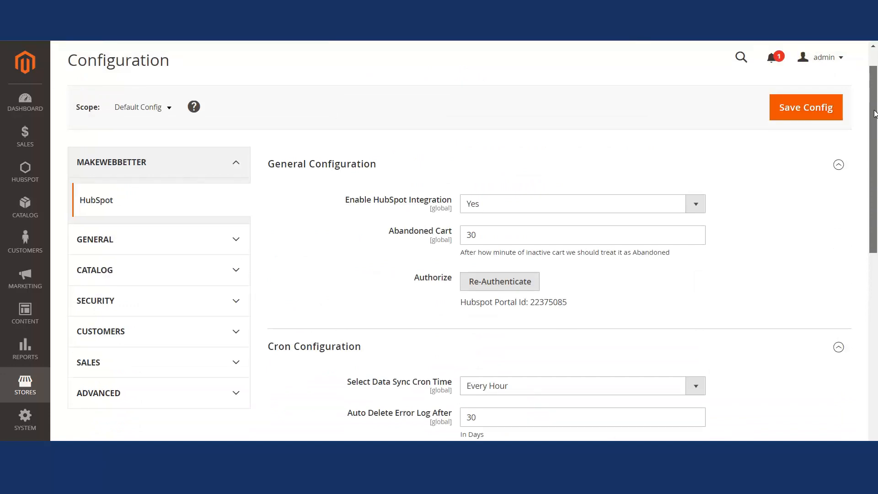
left_click_drag(875, 118, 875, 101)
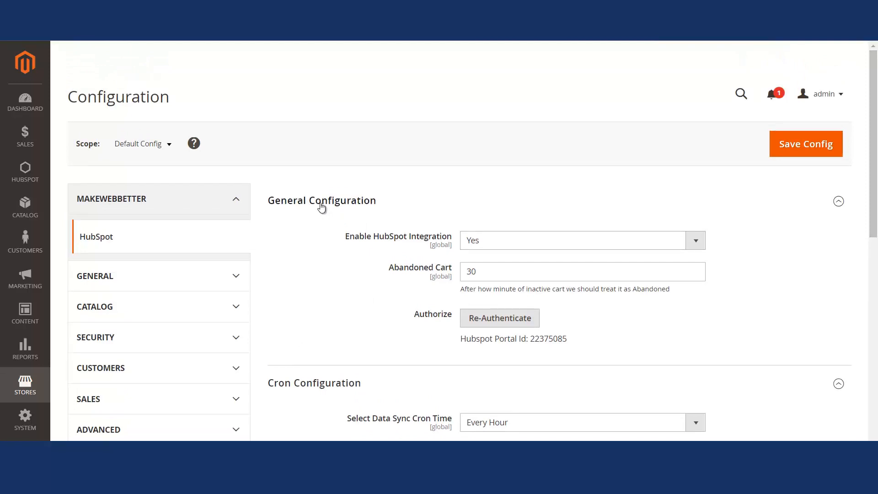
- Switch Enable HubSpot Integration to No and back to Yes
left_click(506, 245)
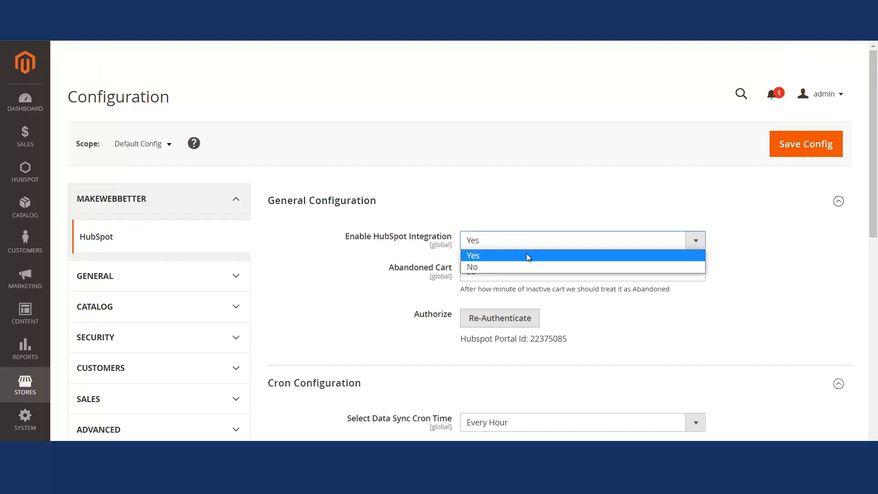
left_click(482, 254)
left_click(478, 243)
left_click(488, 267)
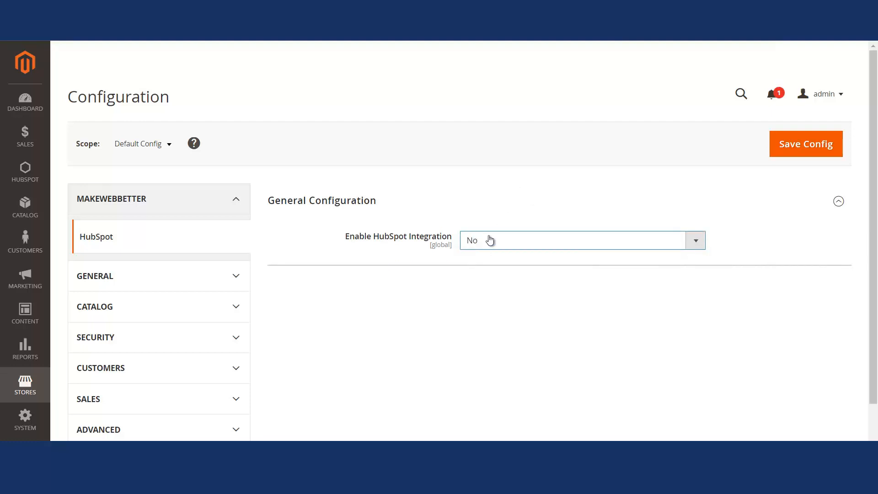
left_click(490, 240)
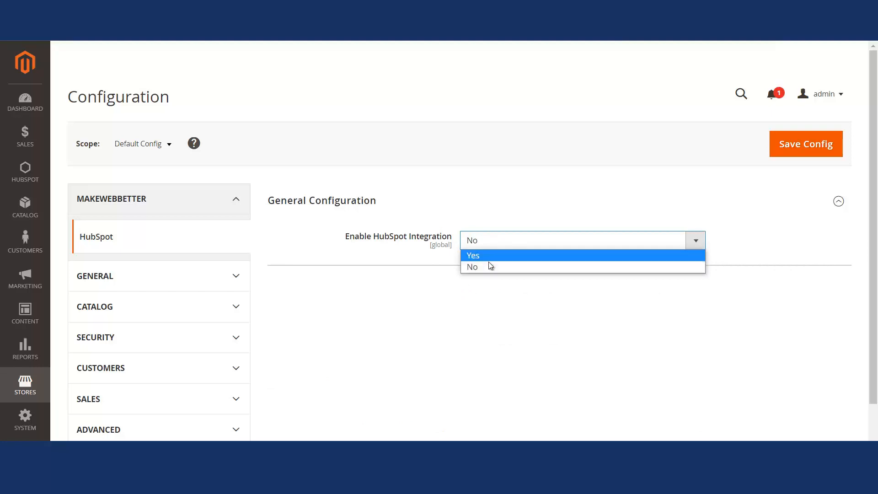
left_click(490, 264)
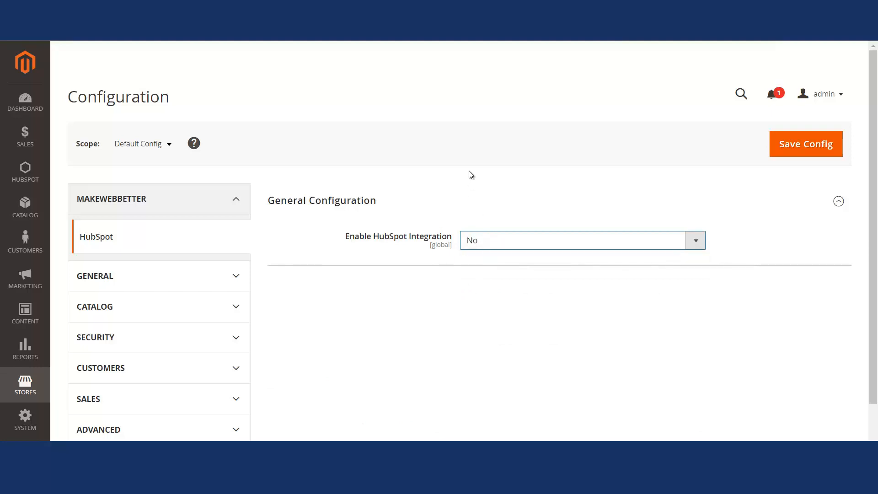
left_click(497, 244)
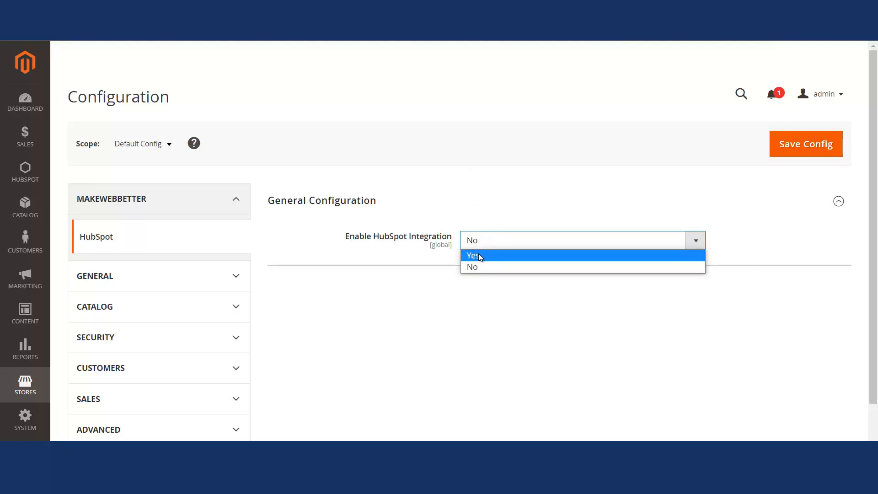
left_click(480, 256)
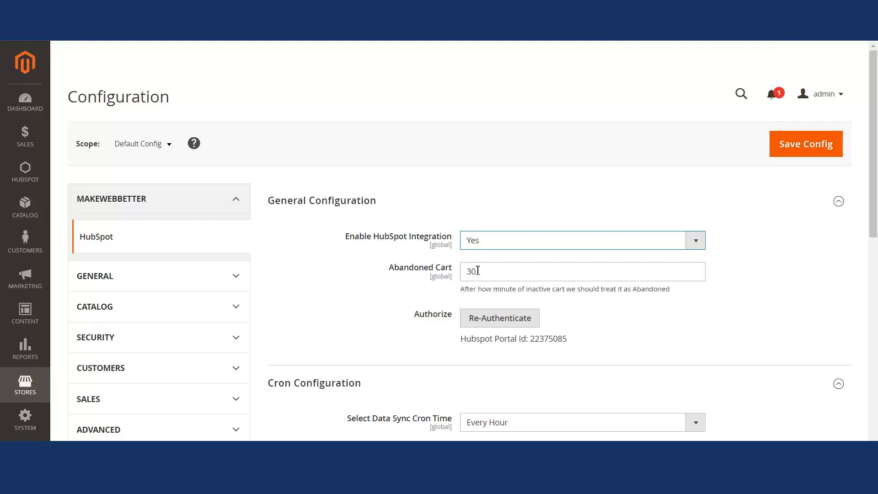
- Set the Abandoned Cart time to 40 minutes
left_click(477, 271)
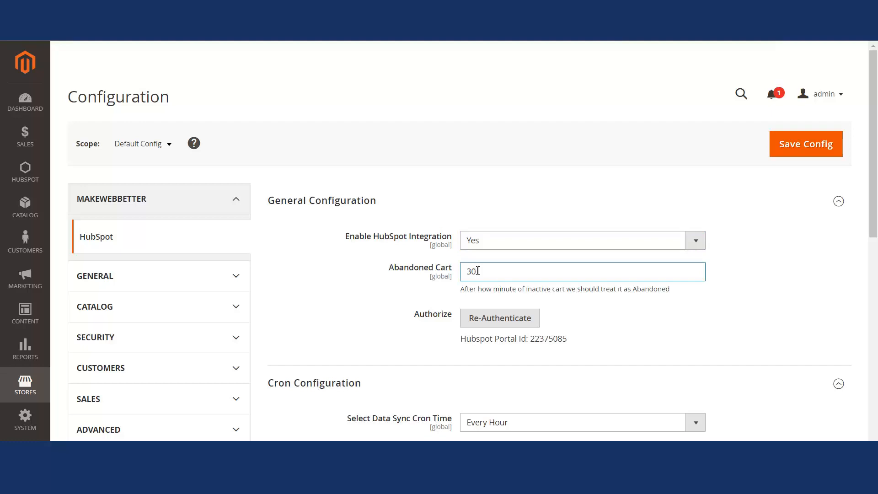
key("BackSpace")
key("BackSpace")
type("40")
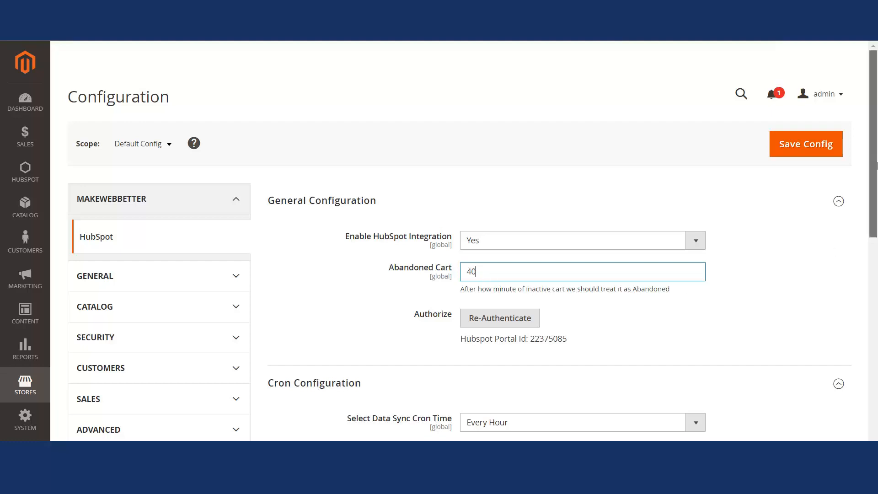
scroll(402, 269, "down", 2)
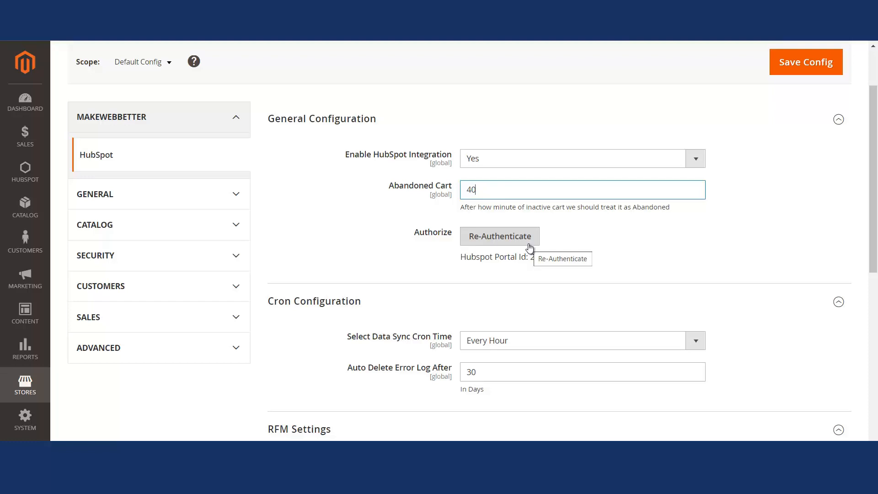
- Return to the HubSpot dashboard and review the groups and properties and workflow sections
left_click(25, 172)
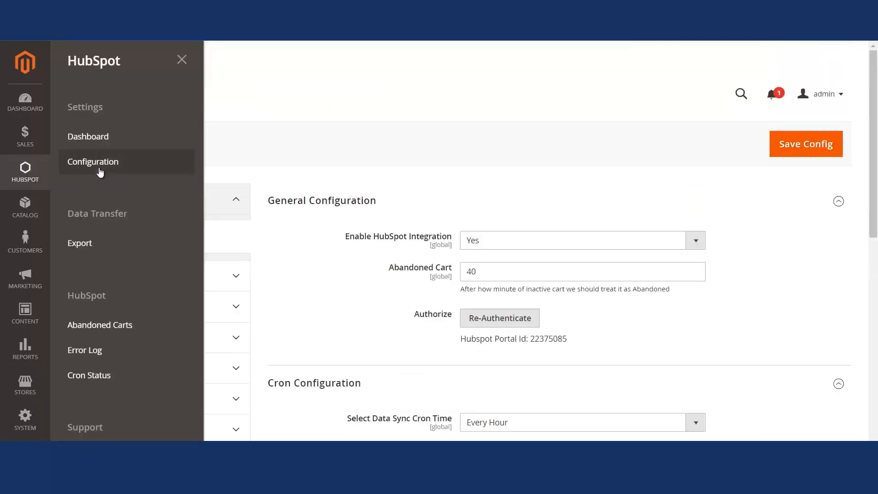
left_click(93, 138)
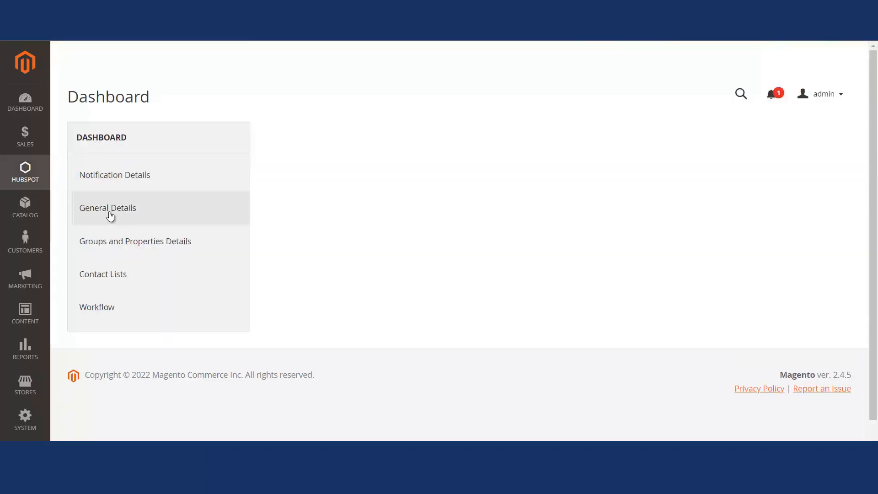
left_click(114, 242)
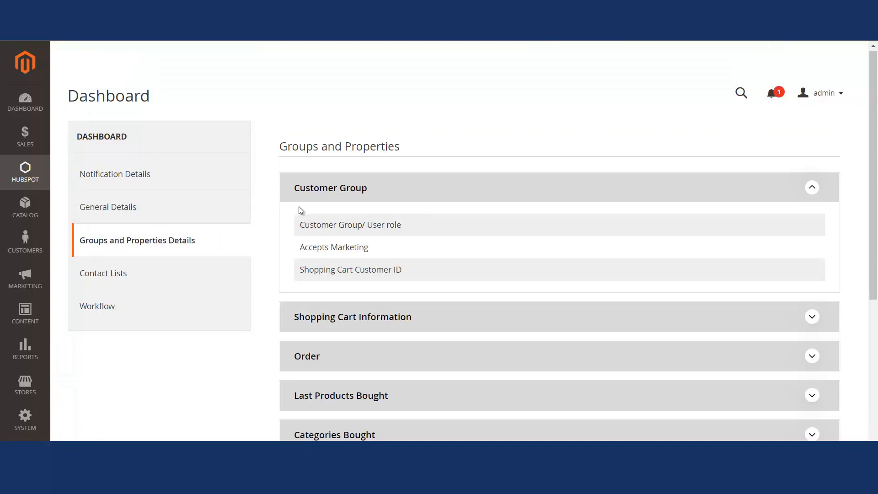
scroll(301, 210, "down", 5)
left_click(121, 76)
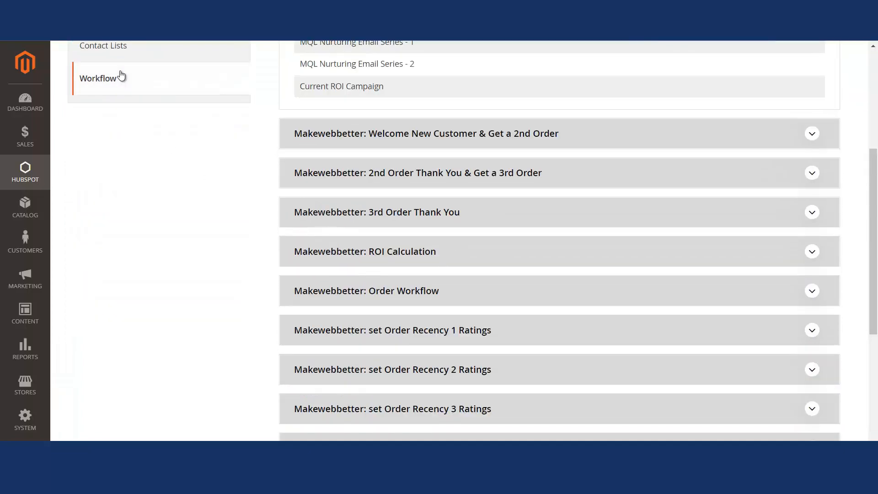
scroll(451, 149, "down", 2)
scroll(452, 148, "up", 7)
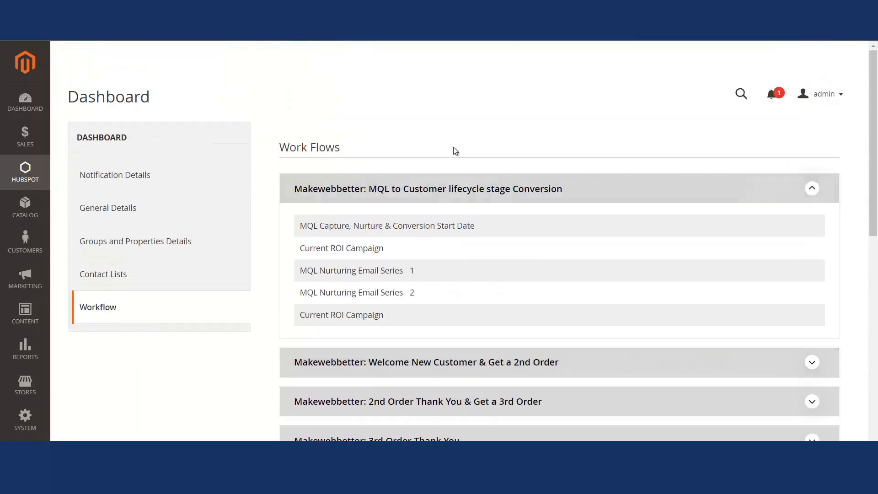
- Reopen the HubSpot configuration and view the Select Data Sync Cron Time options
left_click(25, 170)
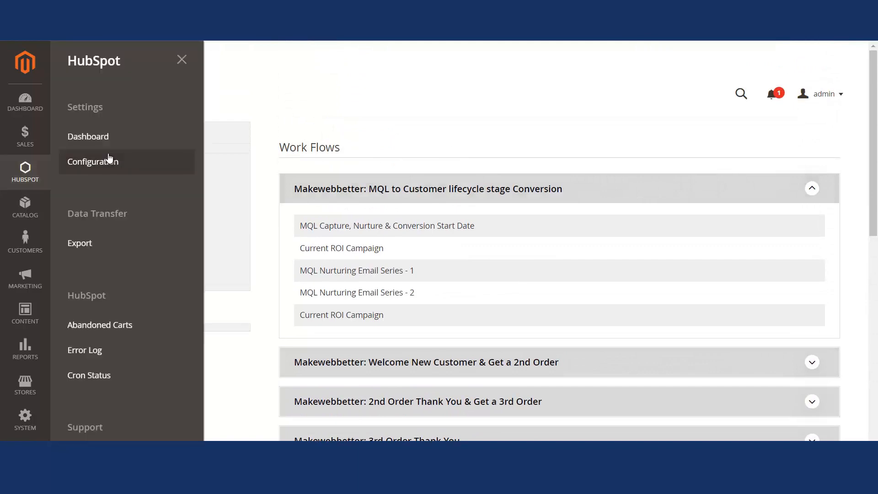
left_click(110, 160)
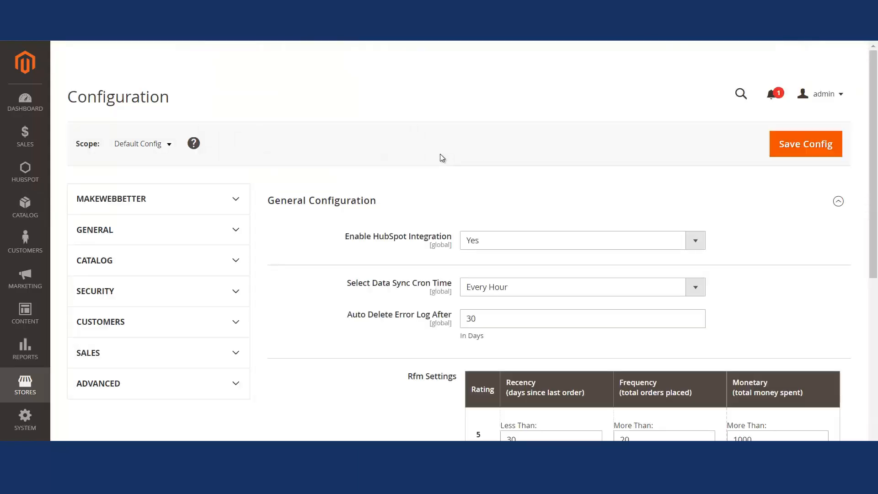
scroll(877, 190, "down", 2)
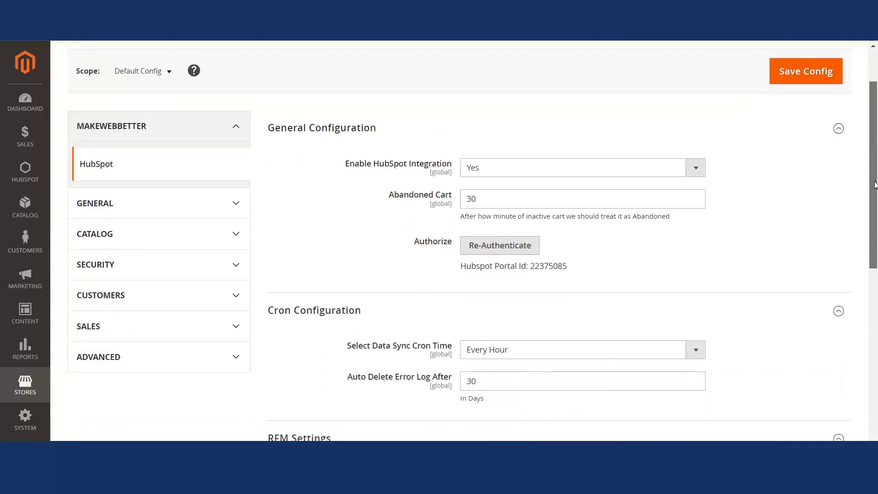
scroll(876, 190, "down", 2)
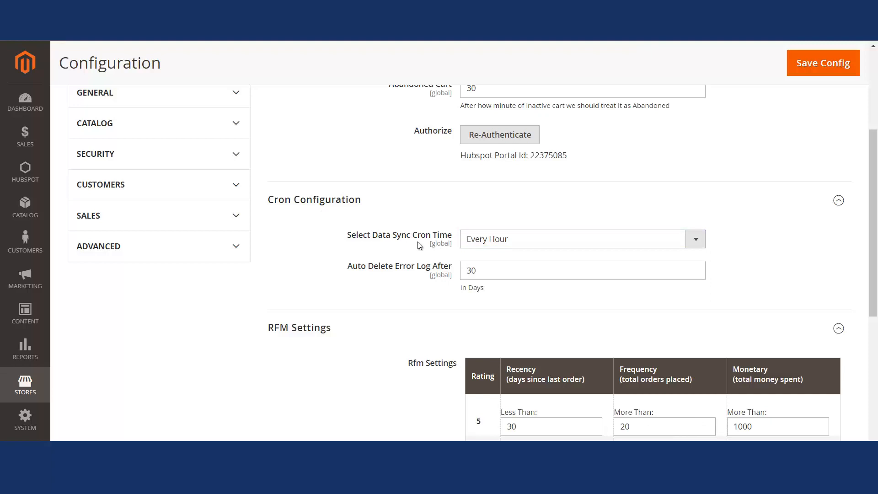
left_click(552, 241)
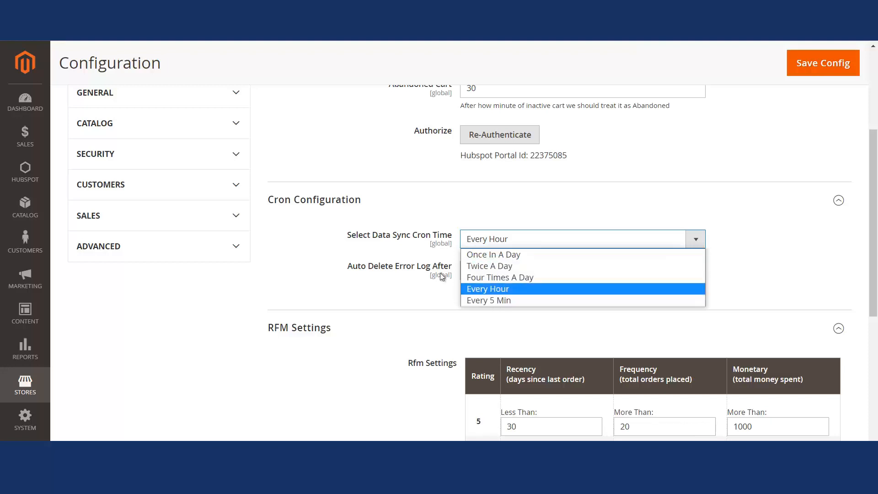
left_click(388, 246)
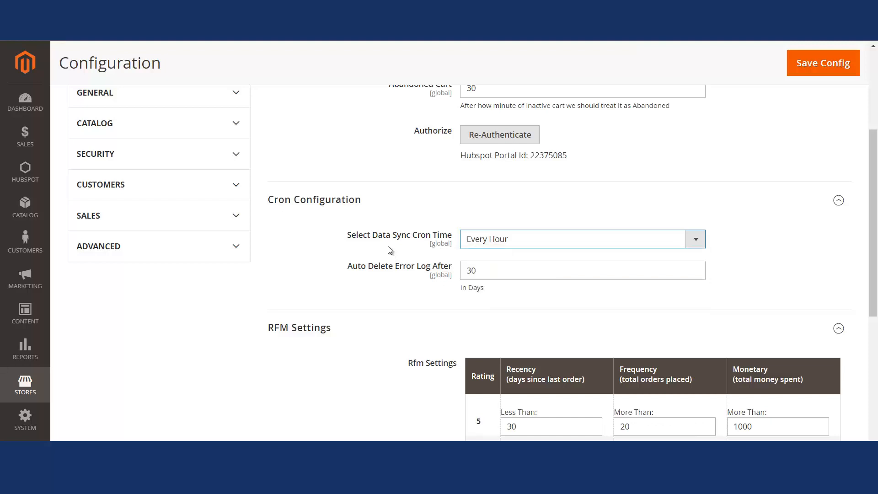
- Set Auto Delete Error Log After to 40 days, leaving the data sync cron time at Every Hour
left_click(507, 242)
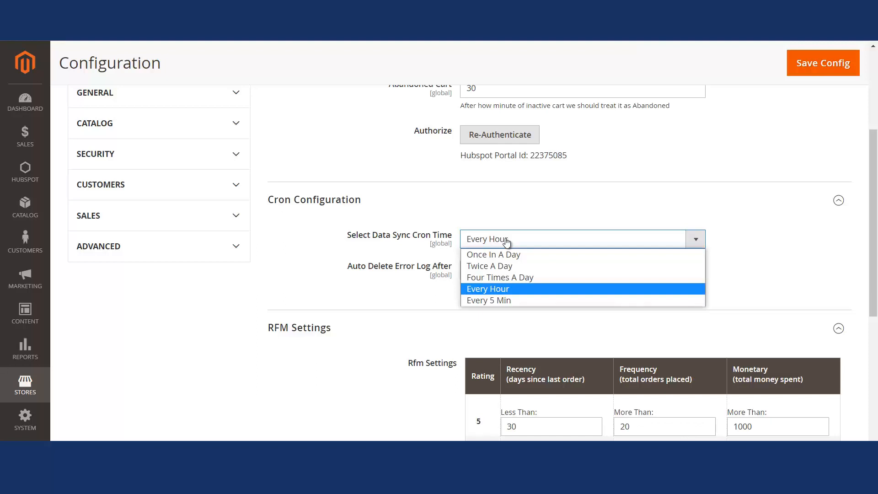
left_click(400, 291)
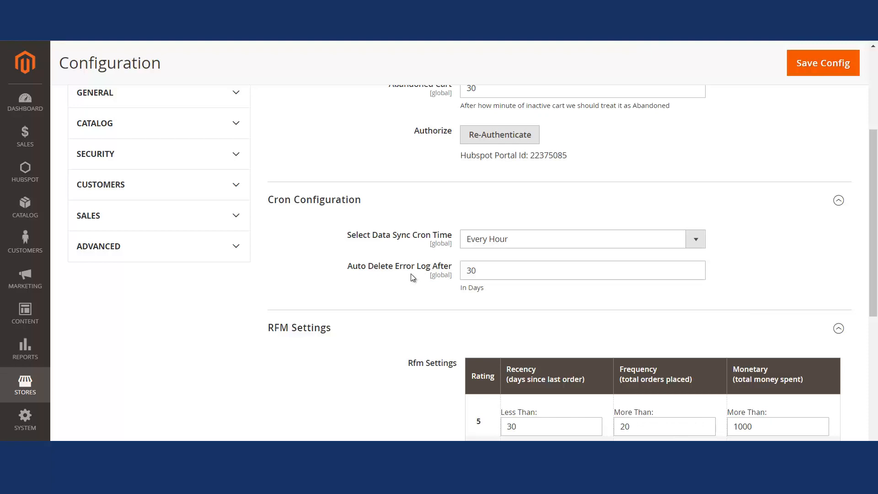
left_click(484, 273)
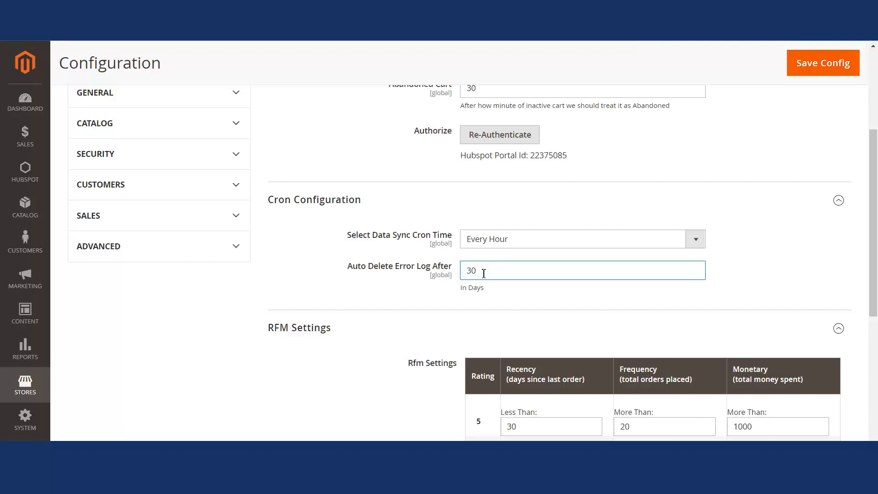
key("BackSpace")
key("BackSpace")
type("40")
- Scroll through the RFM Settings rating table for recency, frequency and monetary values
left_click_drag(874, 238, 874, 333)
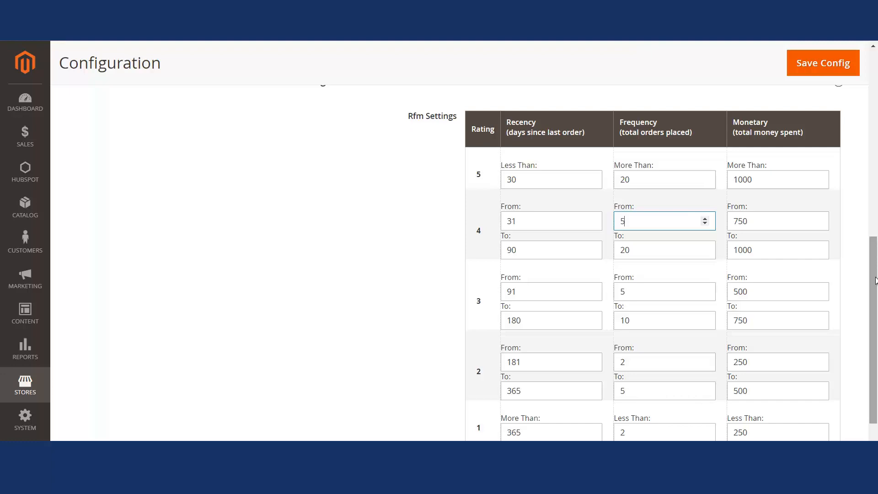
left_click_drag(874, 260, 872, 311)
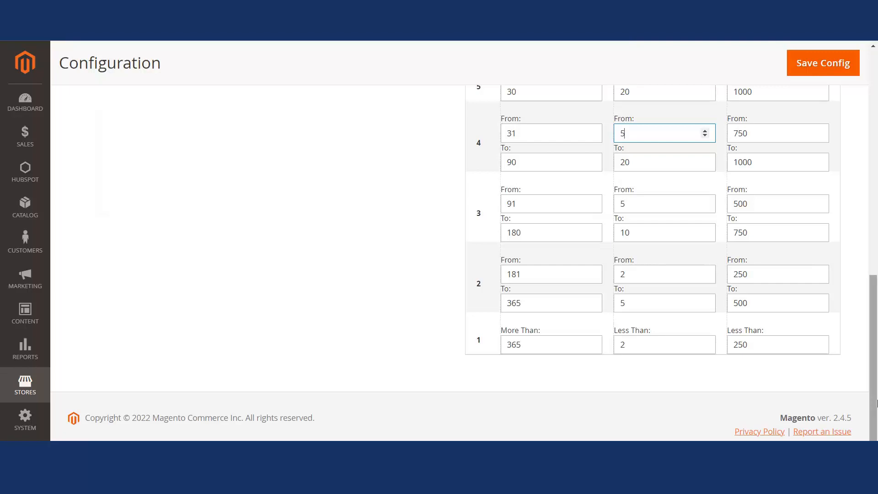
left_click_drag(876, 402, 854, 148)
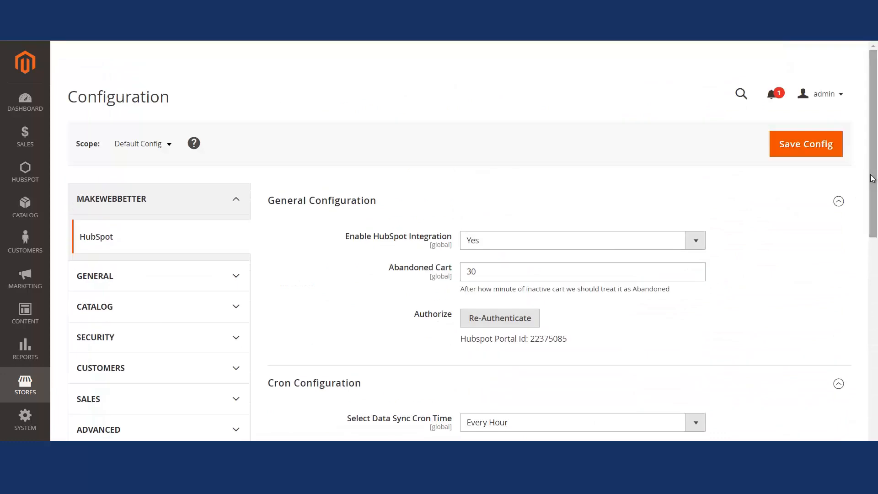
- Start the HubSpot data export from the extension's Export page
left_click(25, 169)
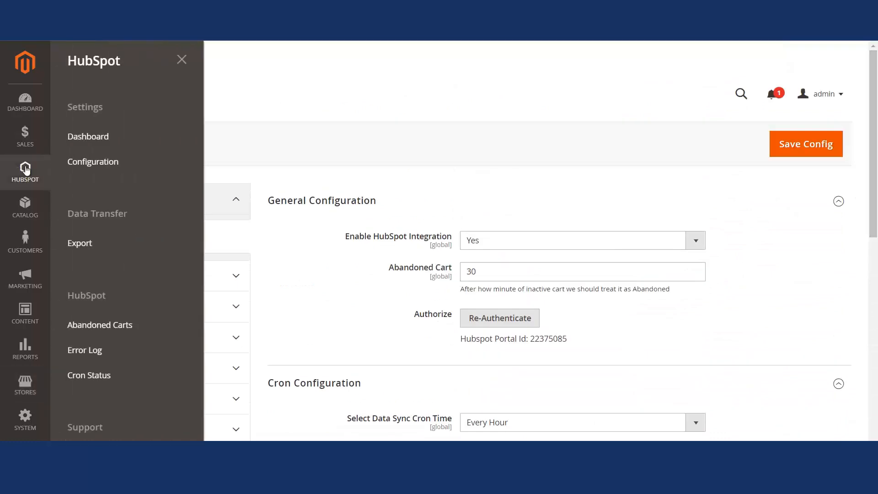
left_click(78, 244)
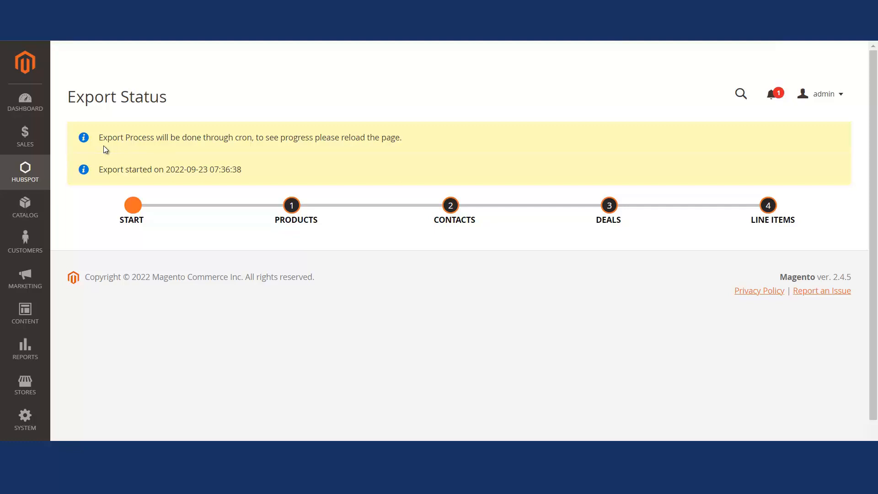
- Open the HubSpot Abandoned Carts grid and view its CSV and Excel XML export options
left_click(25, 206)
left_click(19, 174)
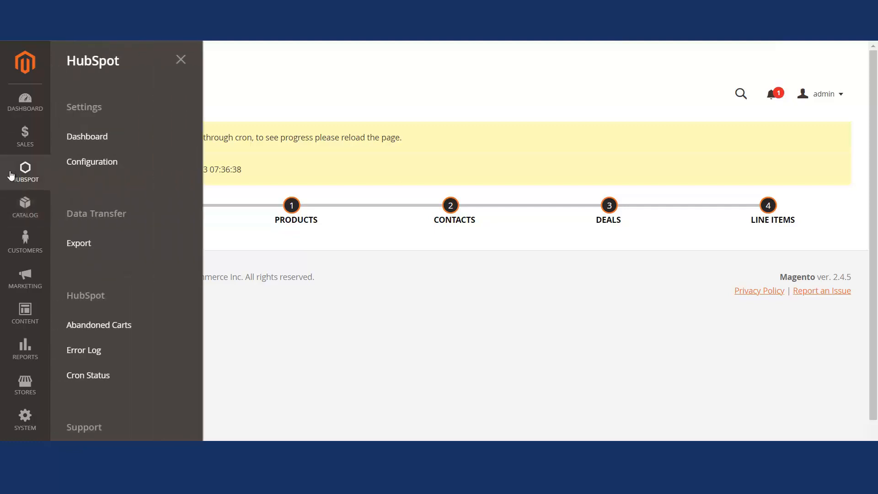
left_click(107, 319)
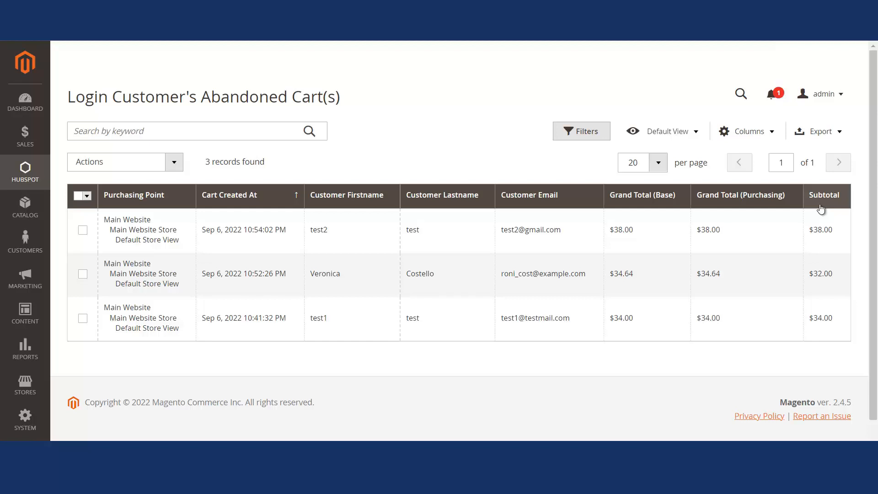
left_click(837, 136)
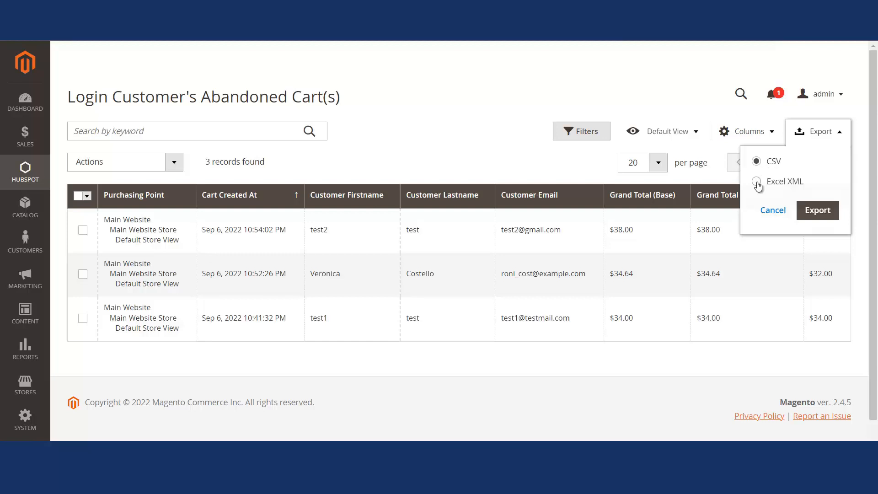
left_click(420, 117)
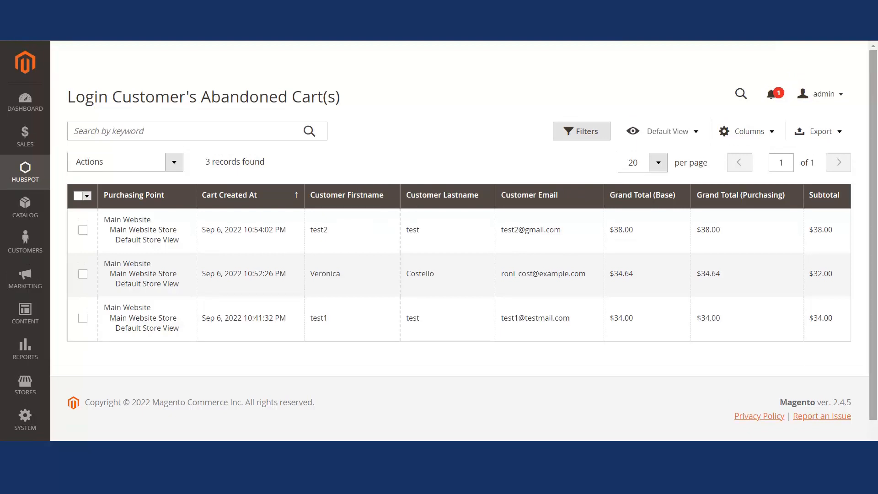
- Open the HubSpot Error Log grid, scroll across its columns, and view its export options
left_click(6, 176)
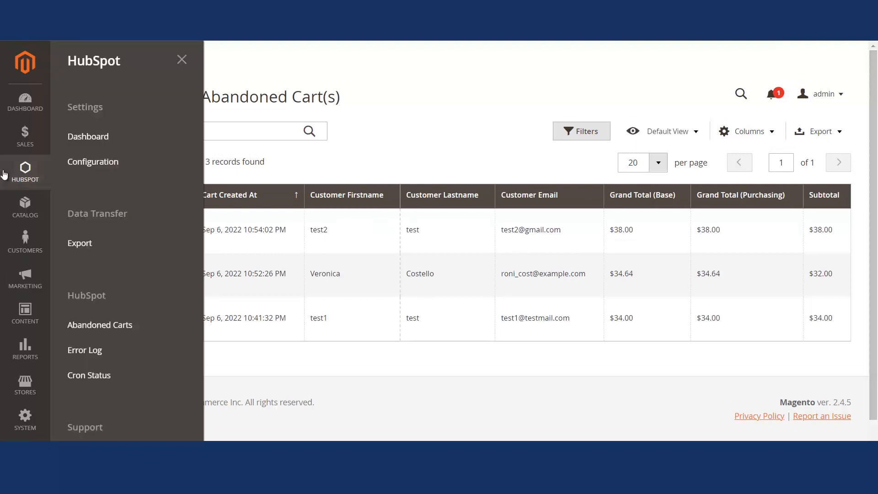
left_click(78, 350)
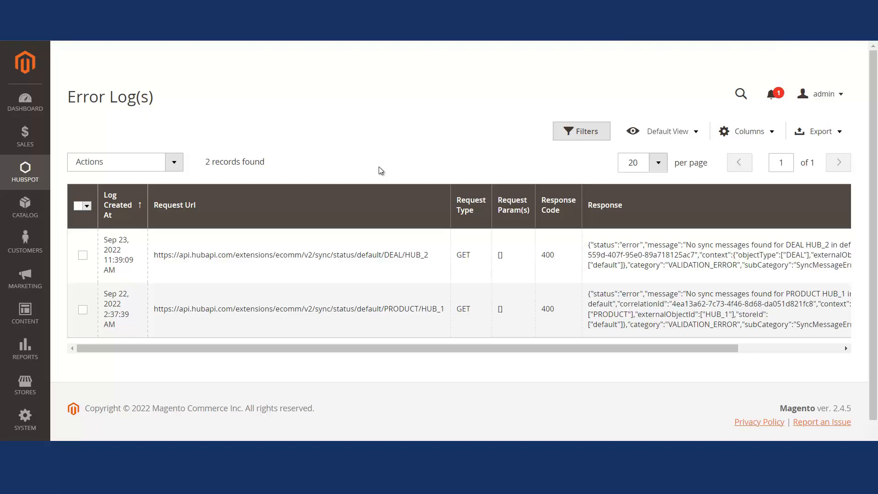
left_click_drag(346, 346, 270, 346)
left_click(839, 134)
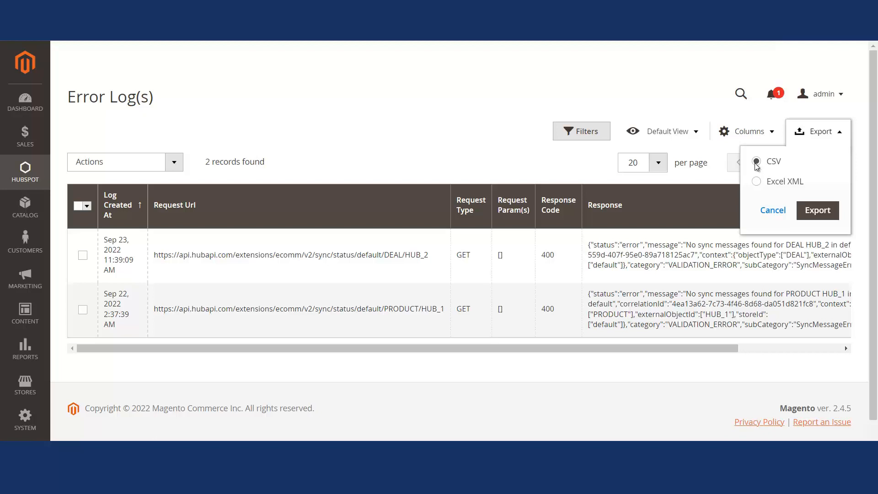
left_click(375, 132)
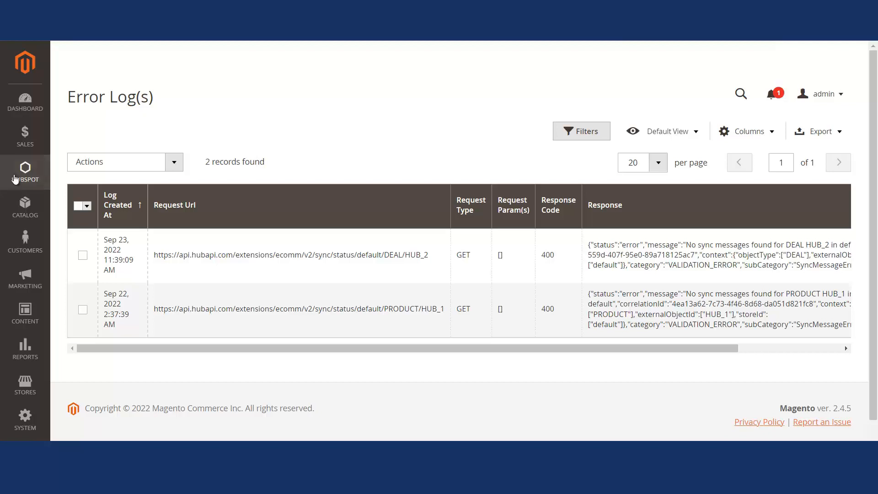
- Open Cron Status, move Status before Jobs and Finished At before Executed At, then view export options
left_click(25, 171)
left_click(83, 383)
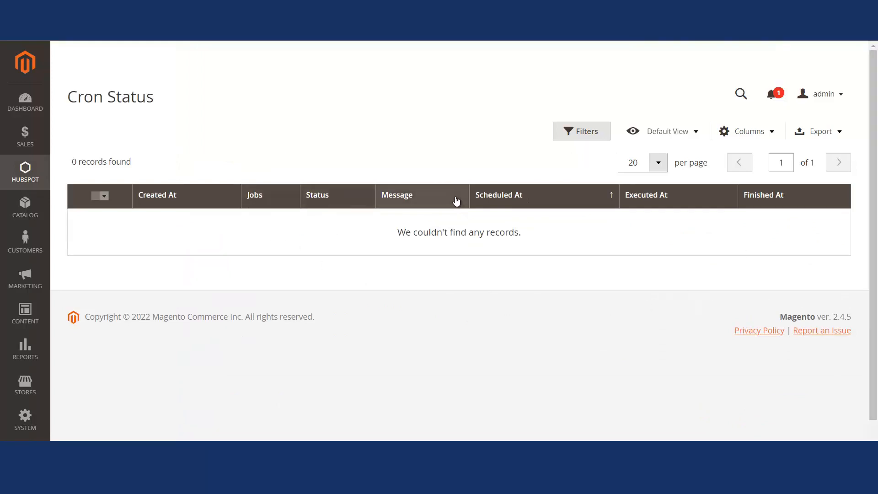
left_click_drag(457, 202, 544, 202)
left_click_drag(671, 202, 757, 204)
left_click_drag(570, 202, 394, 198)
left_click_drag(277, 196, 338, 202)
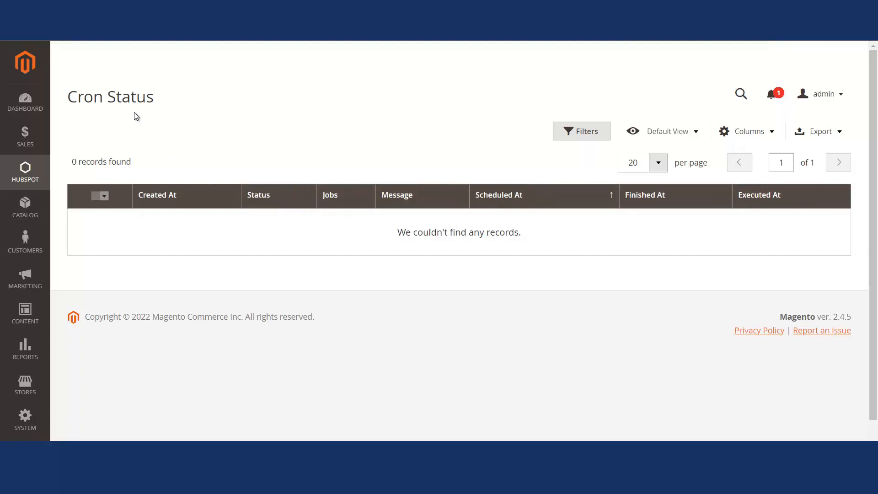
left_click(837, 136)
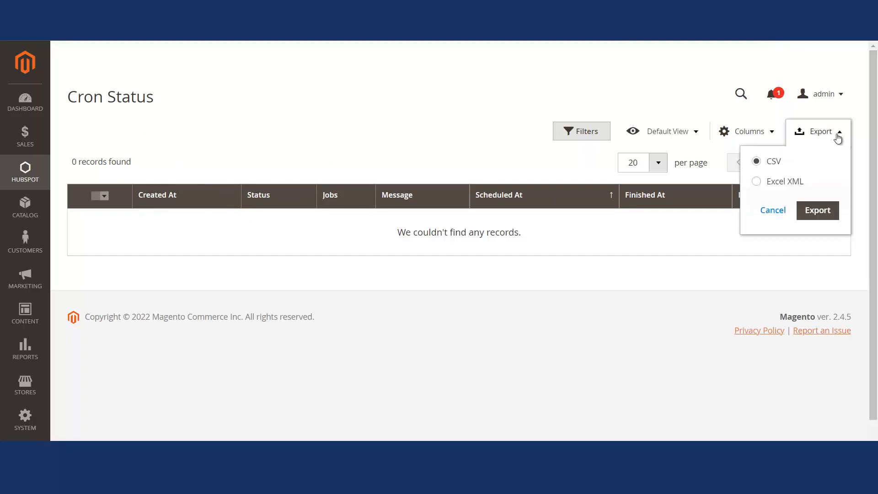